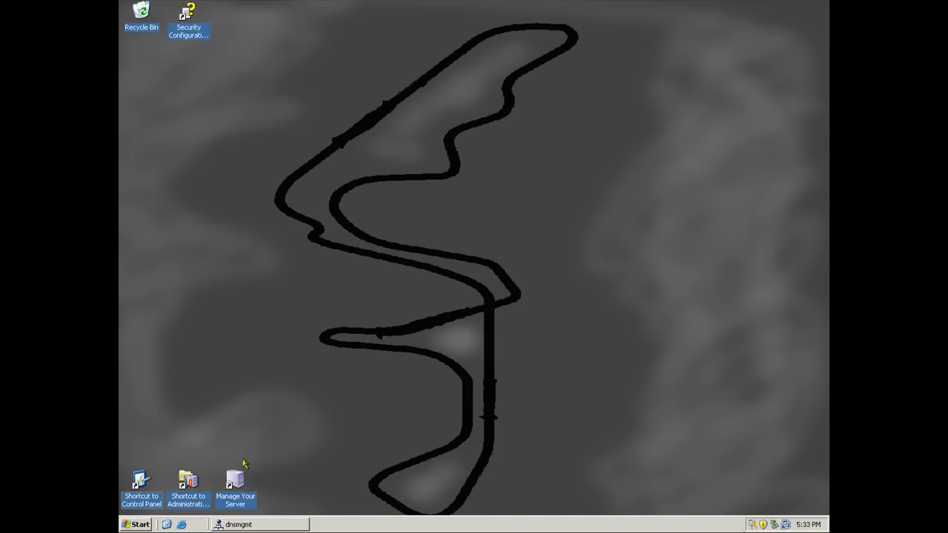
Step: Open Local Disk (C:) from My Computer and create a new folder named Documents
left_click(140, 525)
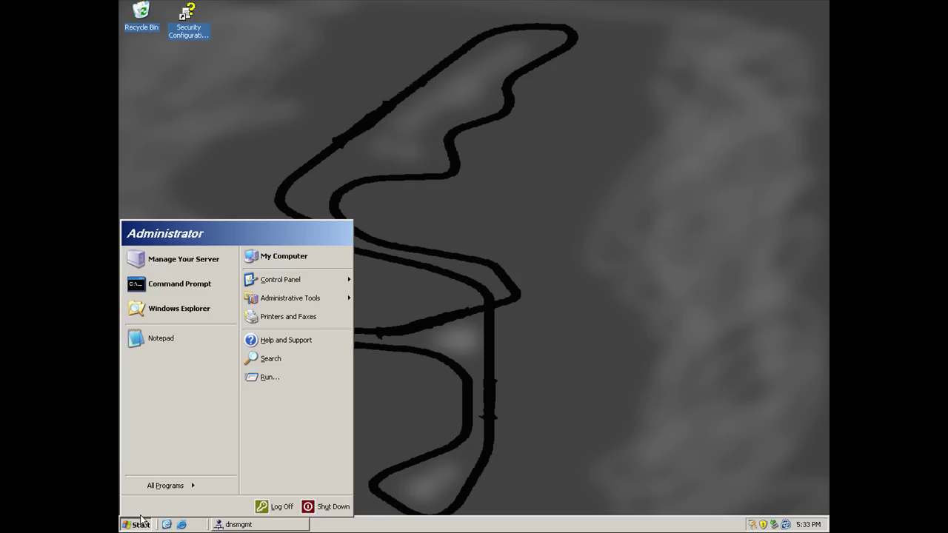
left_click(468, 479)
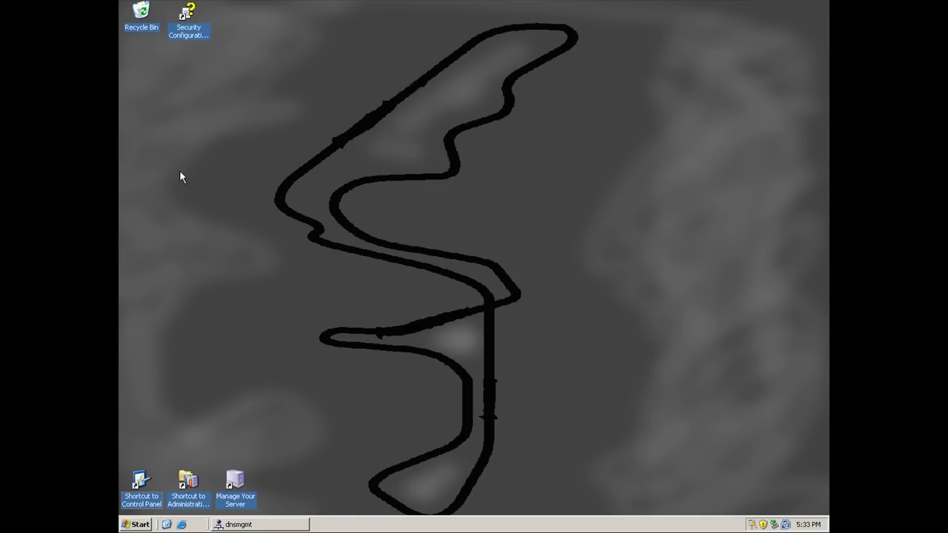
left_click(140, 525)
left_click(312, 262)
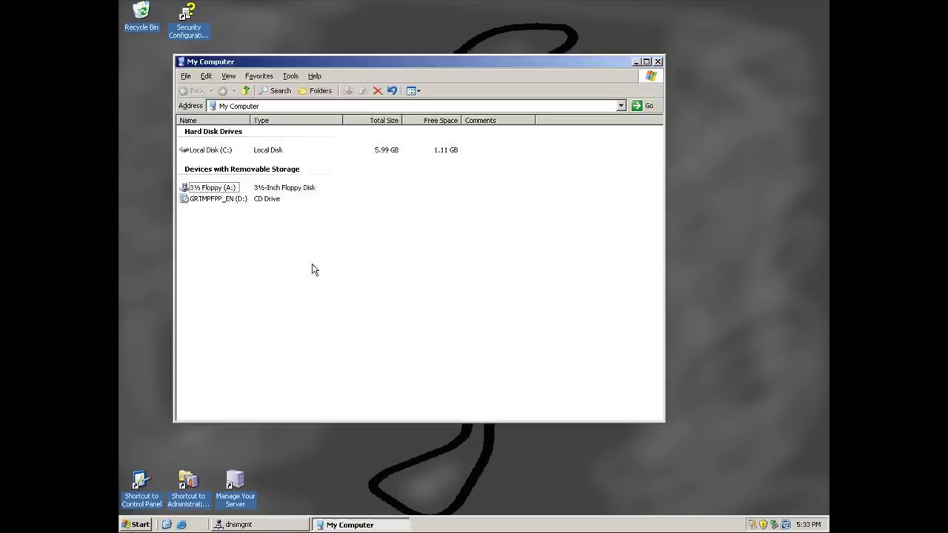
double_click(211, 150)
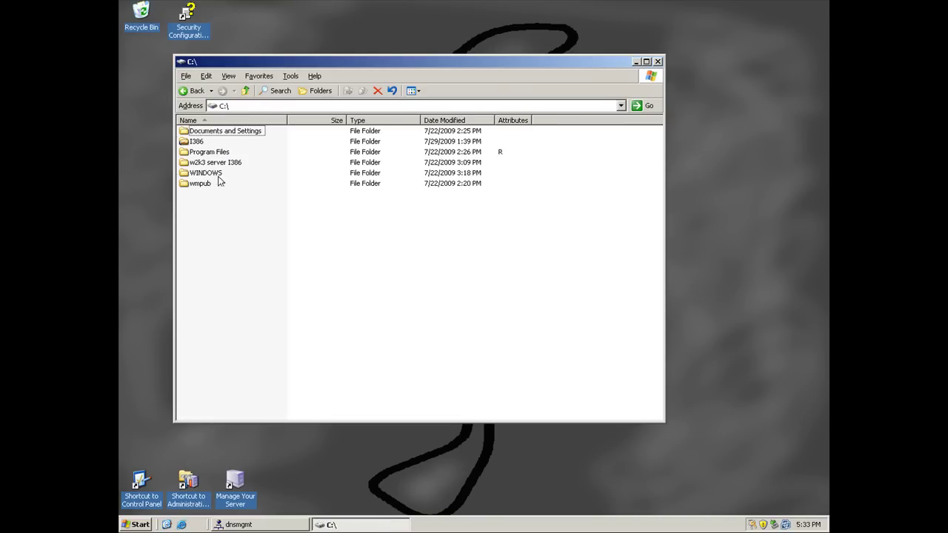
right_click(214, 210)
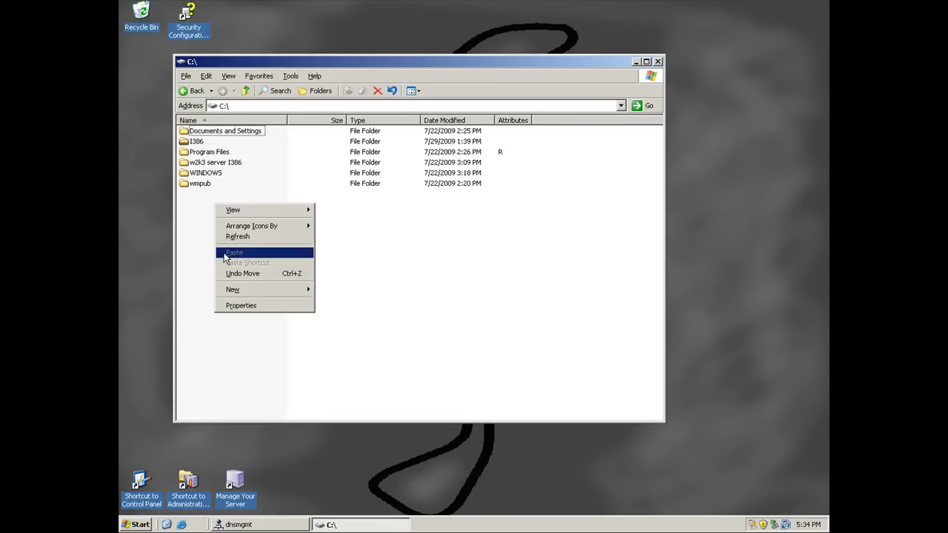
mouse_move(236, 288)
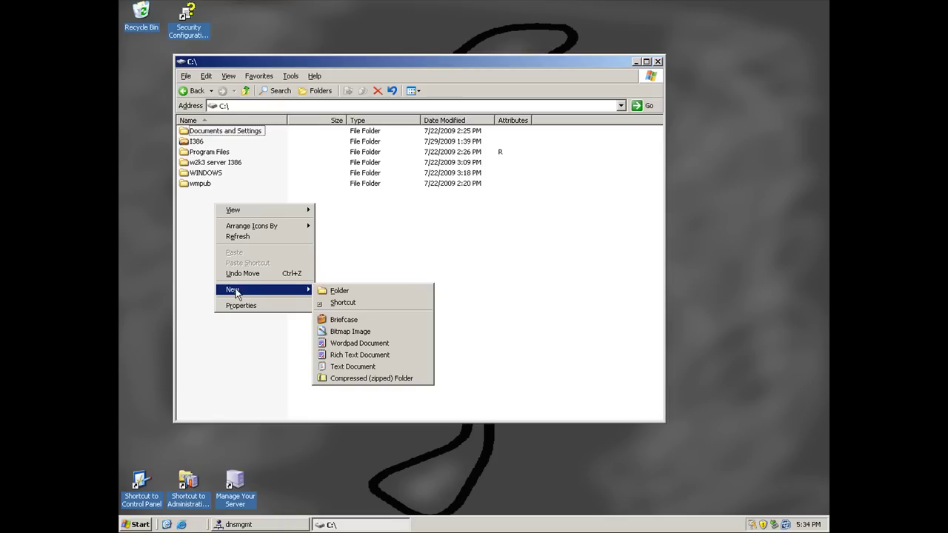
left_click(356, 292)
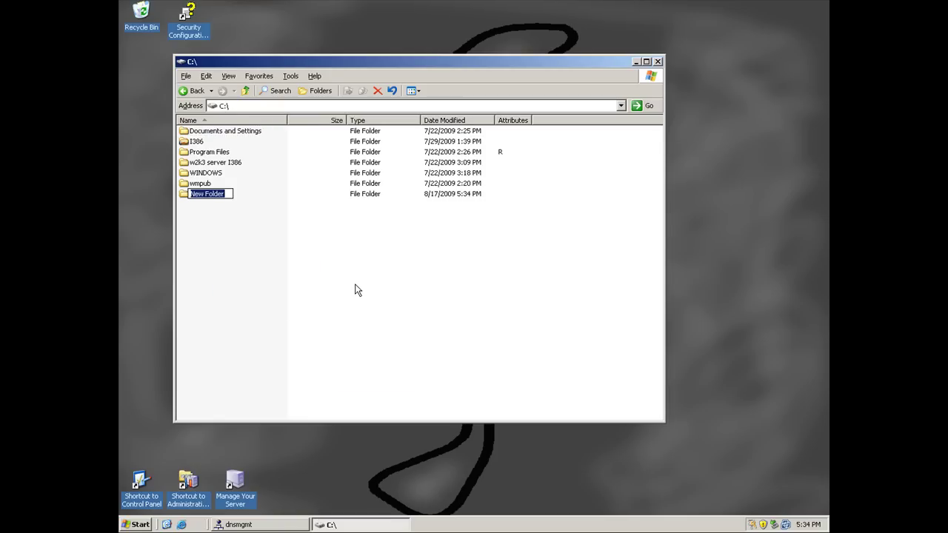
type("Documents")
key("Return")
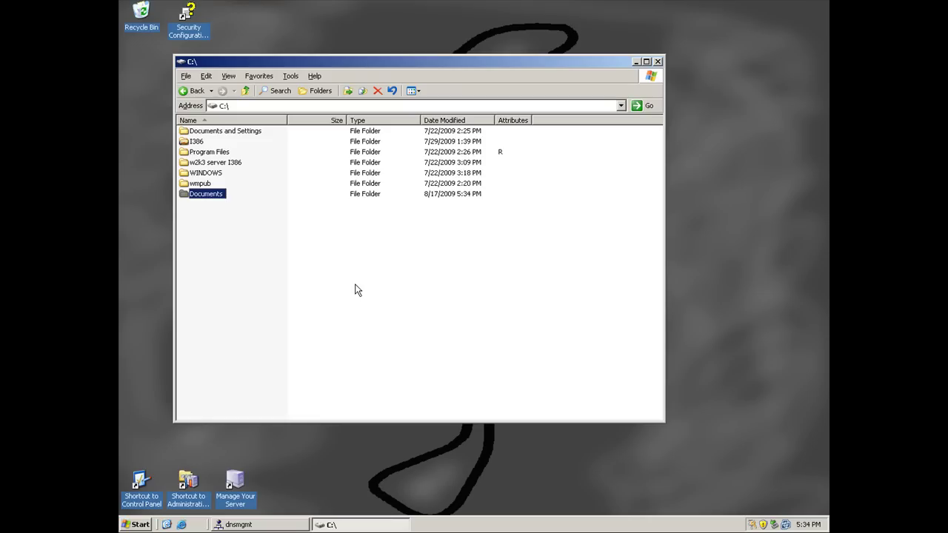
Step: Create a second new folder named Invoices at the root of C:
right_click(215, 248)
mouse_move(236, 338)
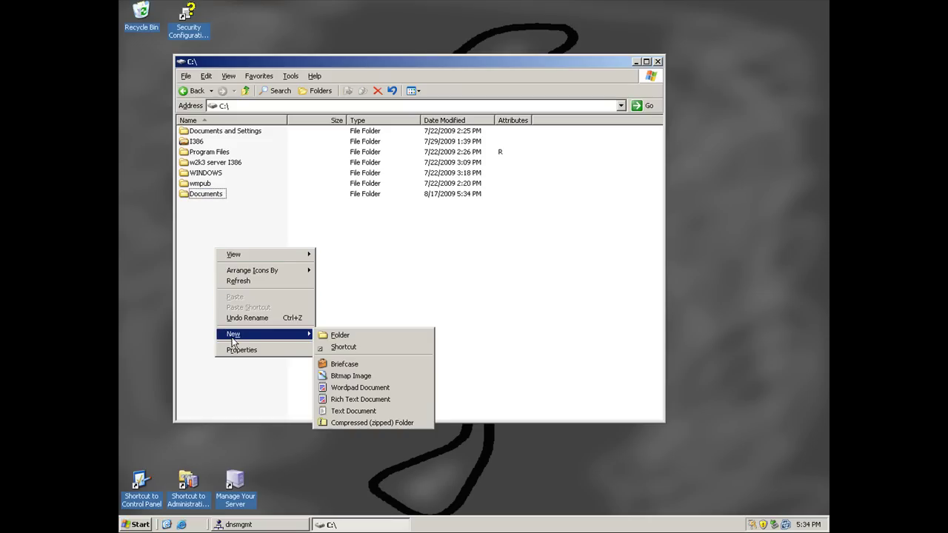
left_click(330, 338)
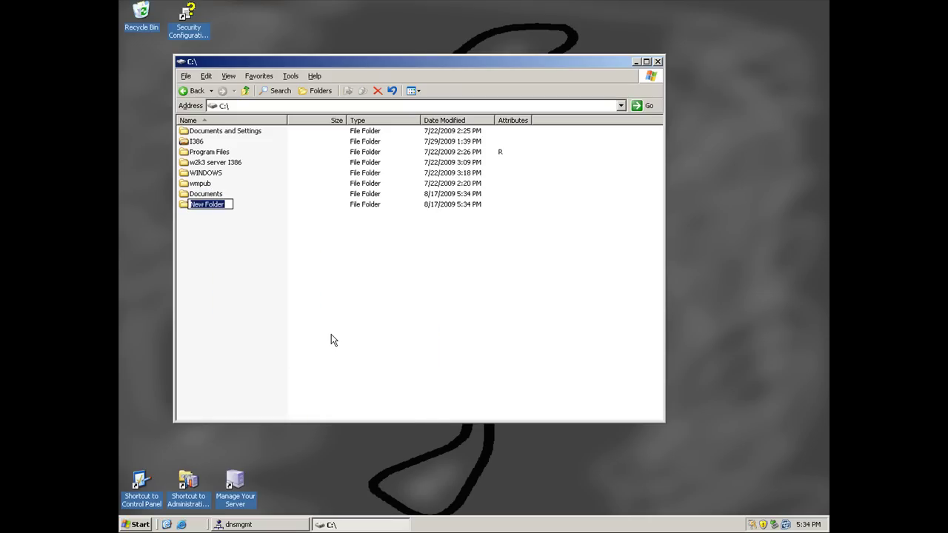
type("Invoices")
key("Return")
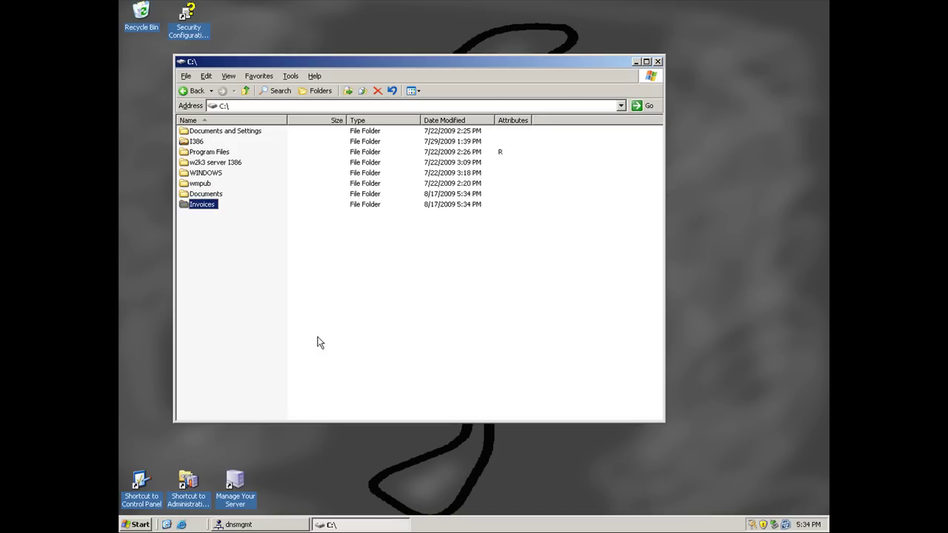
right_click(206, 212)
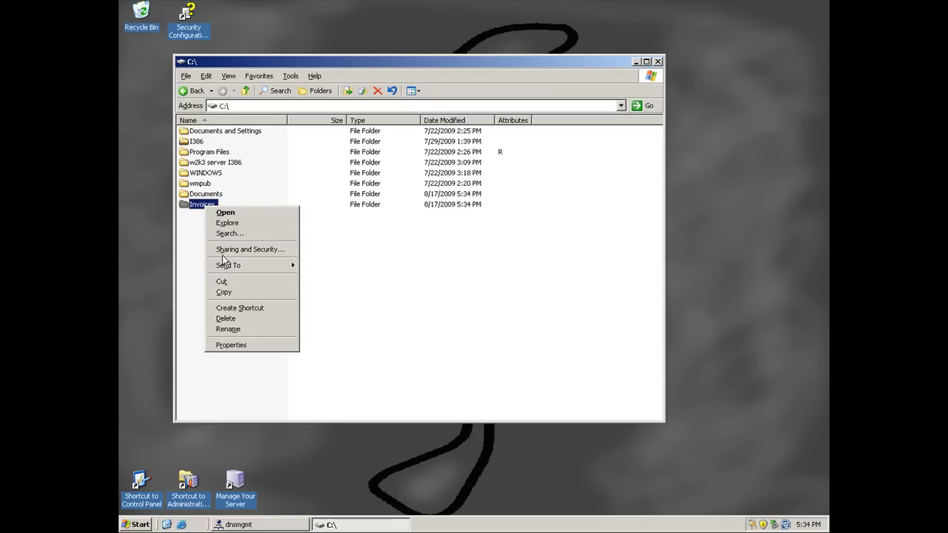
left_click(197, 266)
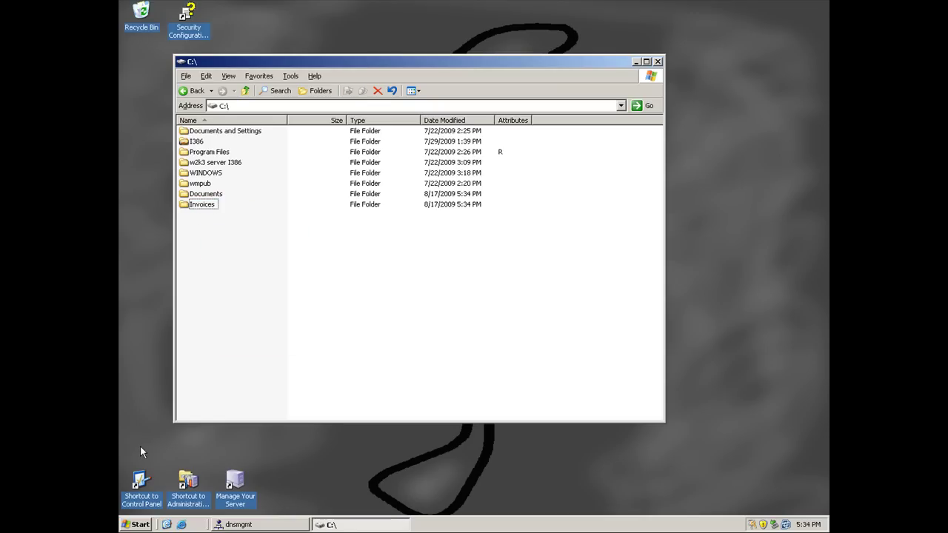
Step: Close the C:\ window and launch Active Directory Users and Computers from Administrative Tools
left_click(657, 61)
left_click(138, 525)
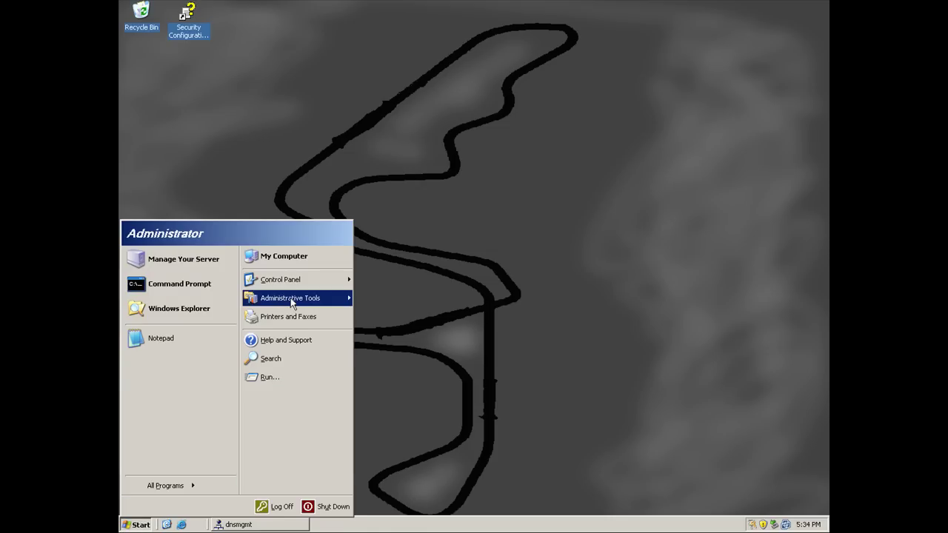
mouse_move(291, 304)
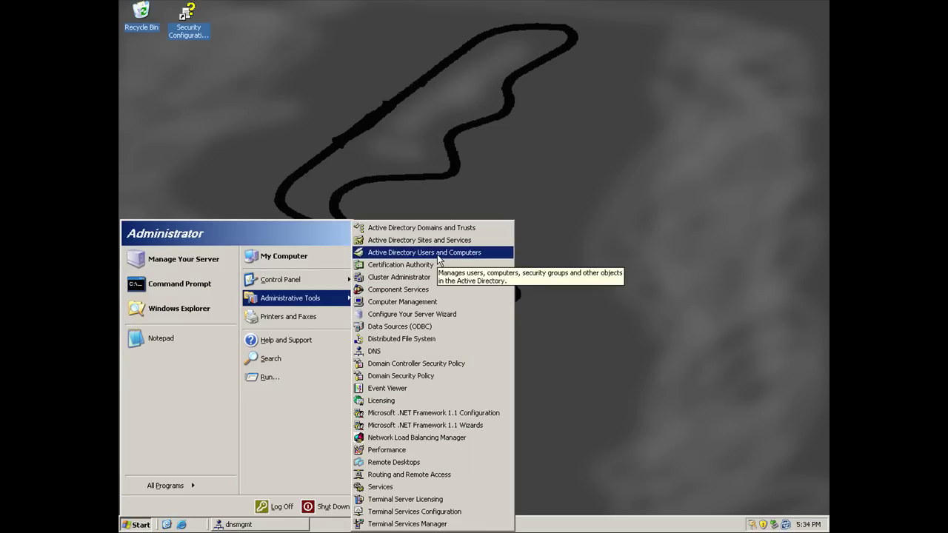
left_click(437, 254)
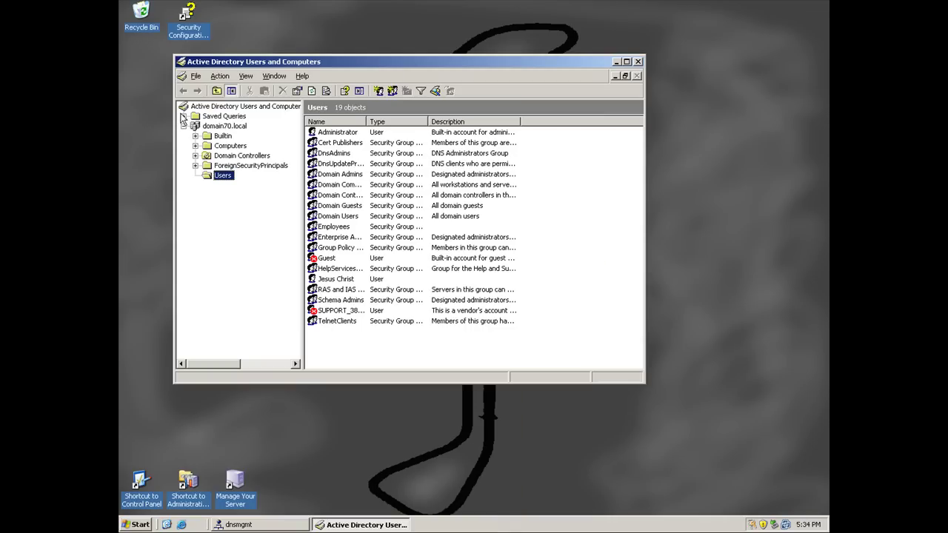
Step: Publish a shared folder named Invoices with network path \\server\invoices in the Users container
right_click(215, 177)
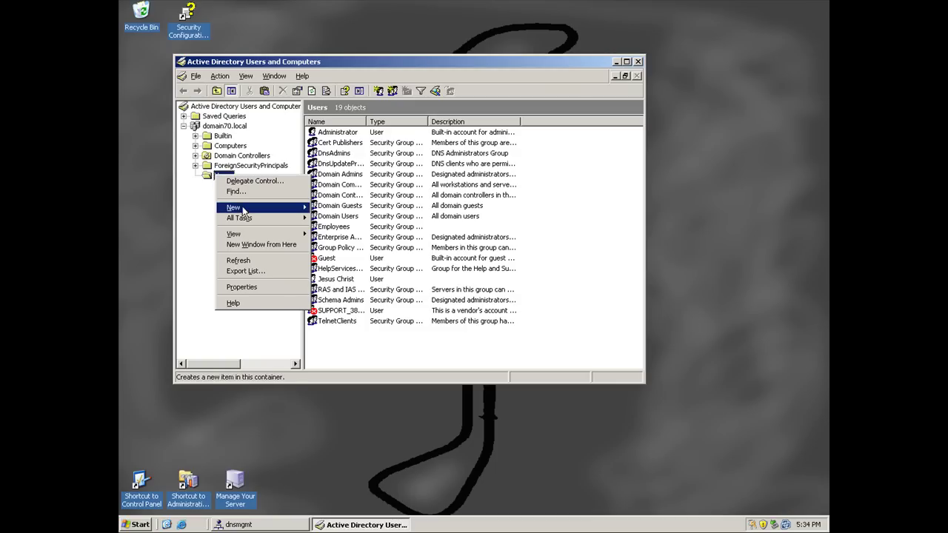
mouse_move(243, 210)
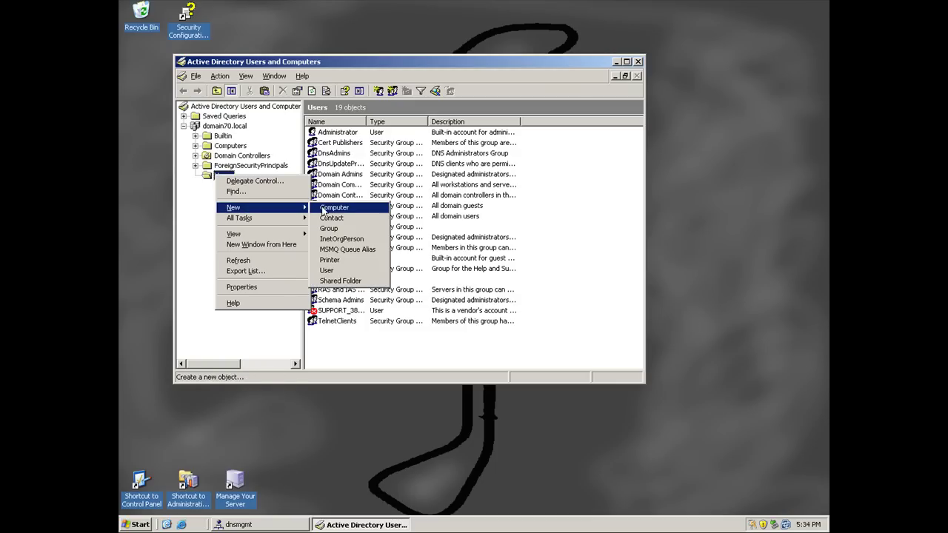
left_click(352, 285)
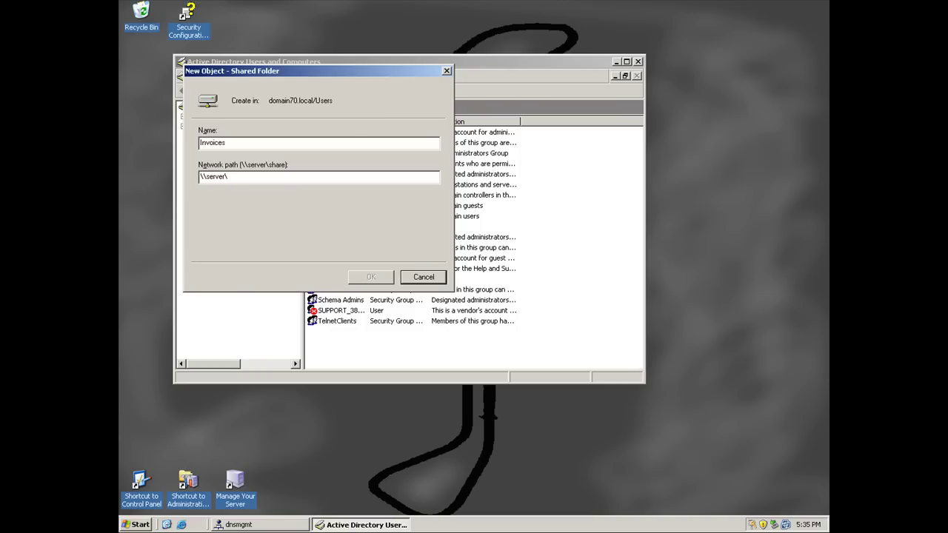
type("invoices")
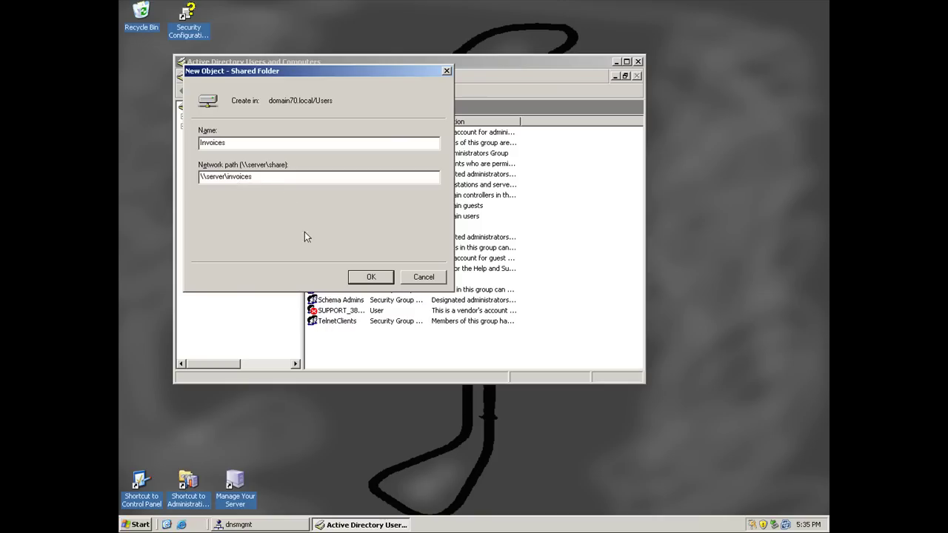
left_click(371, 280)
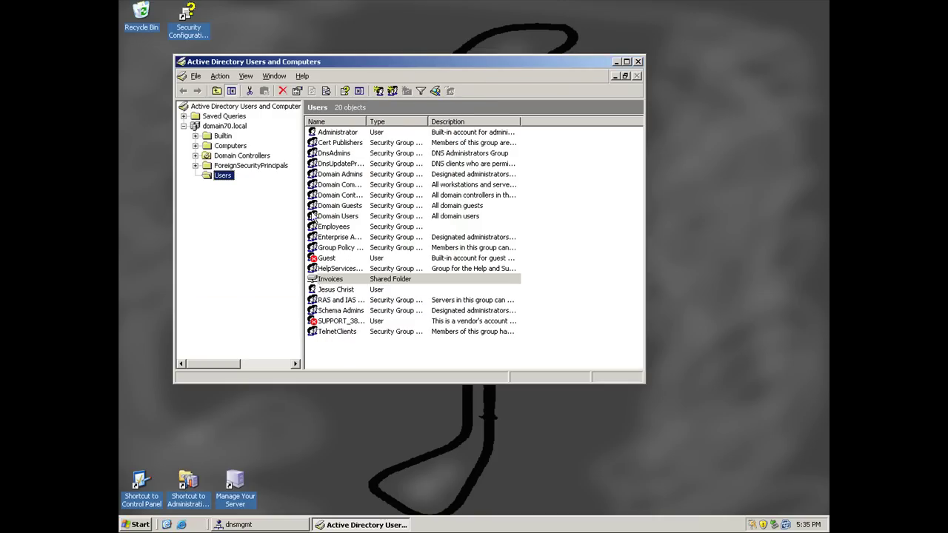
Step: Publish a Documents shared folder pointing to \\server\documents in the Users container
right_click(218, 178)
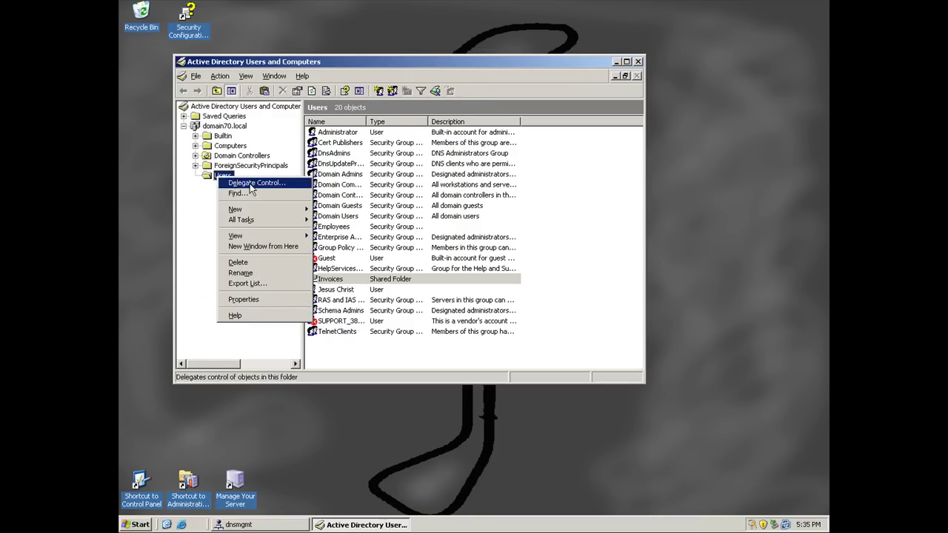
mouse_move(294, 213)
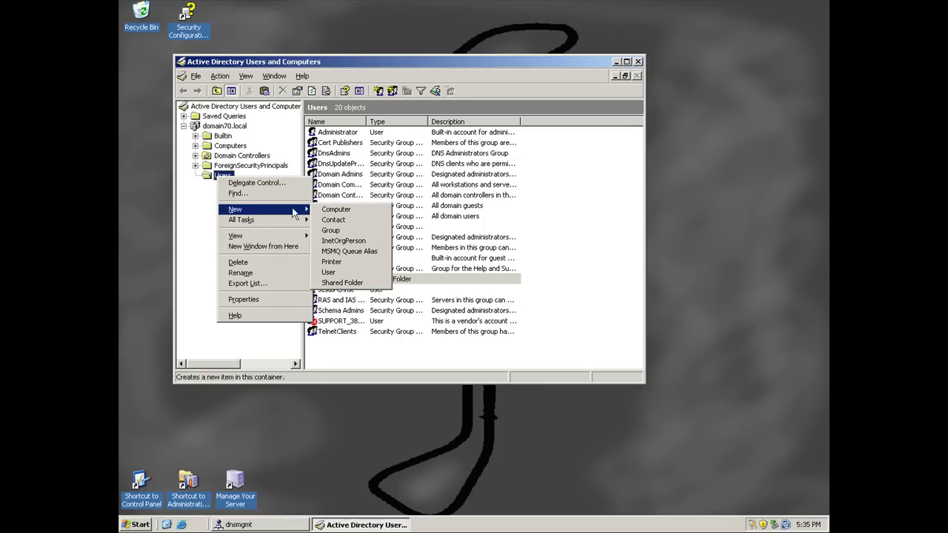
left_click(339, 283)
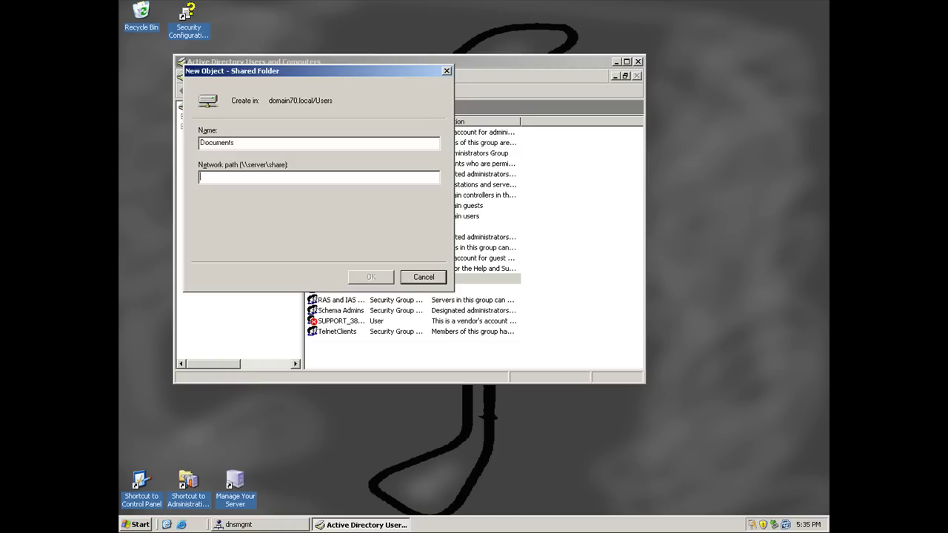
type("\\server\\doc")
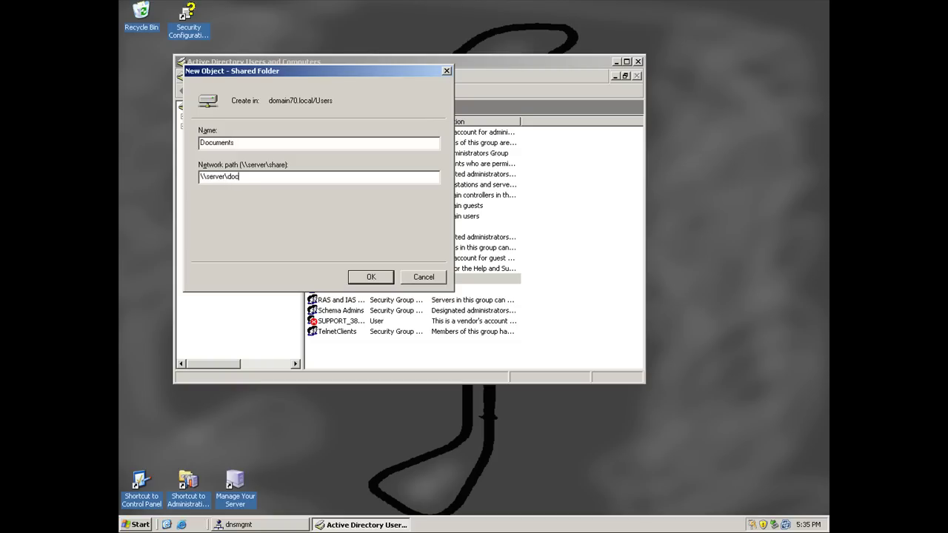
type("uments")
left_click(368, 277)
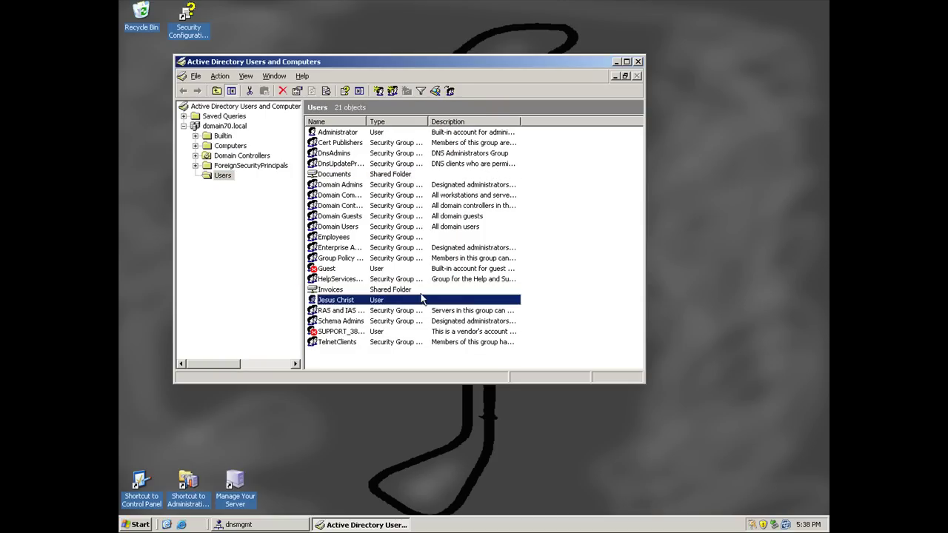
left_click(417, 291)
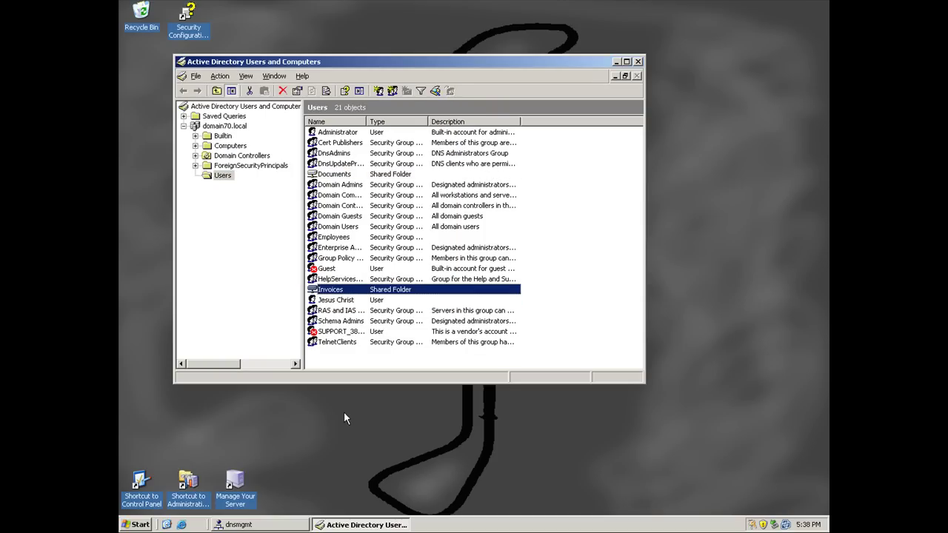
Step: Reopen Local Disk (C:) through My Computer
left_click(138, 524)
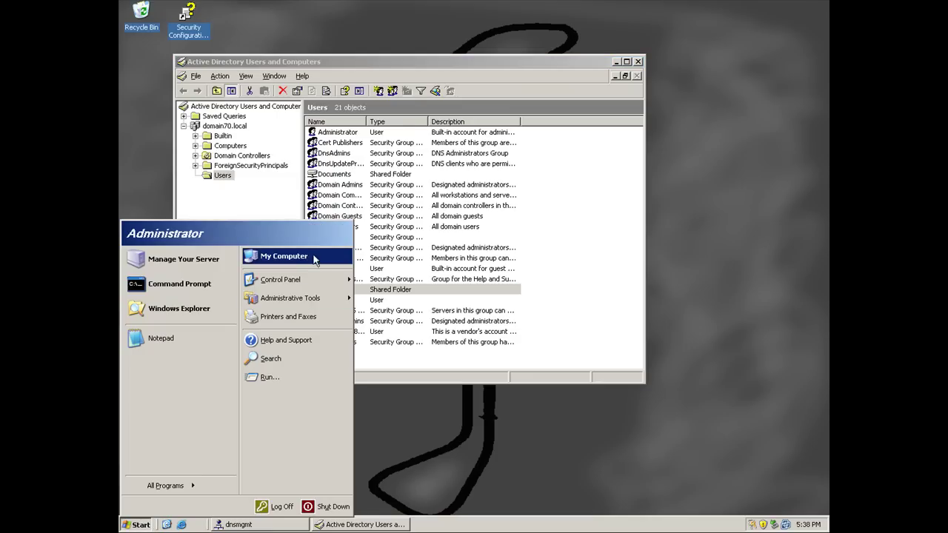
left_click(278, 258)
double_click(219, 152)
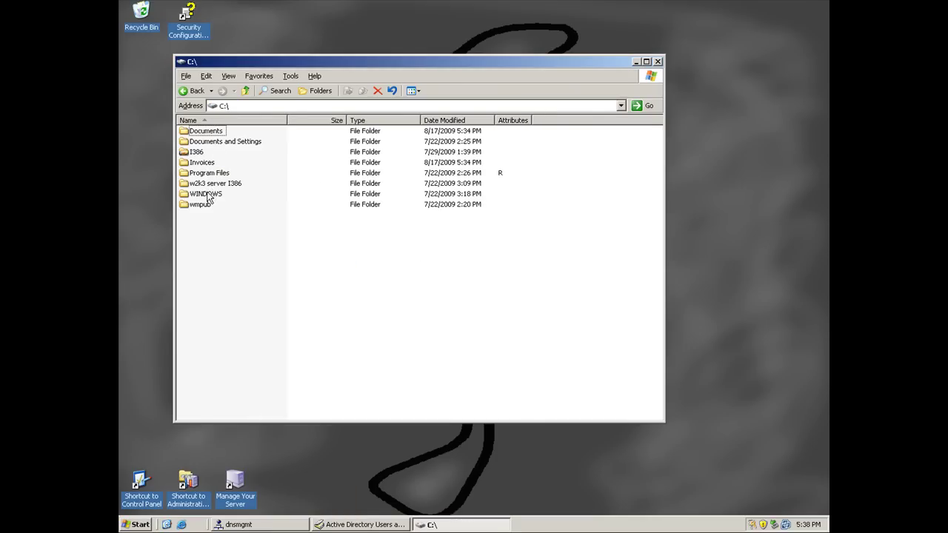
Step: Share the C:\Invoices folder on the network under the name Invoices
right_click(202, 163)
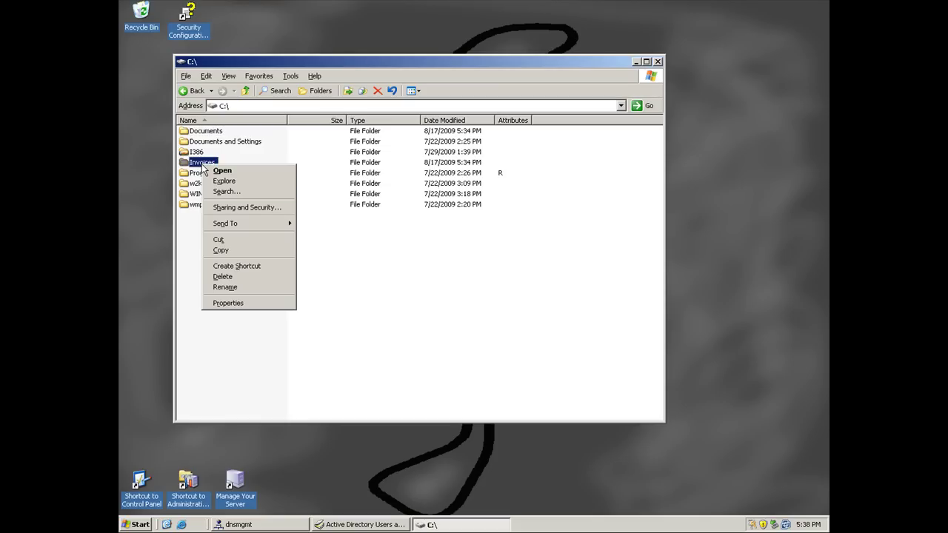
left_click(223, 207)
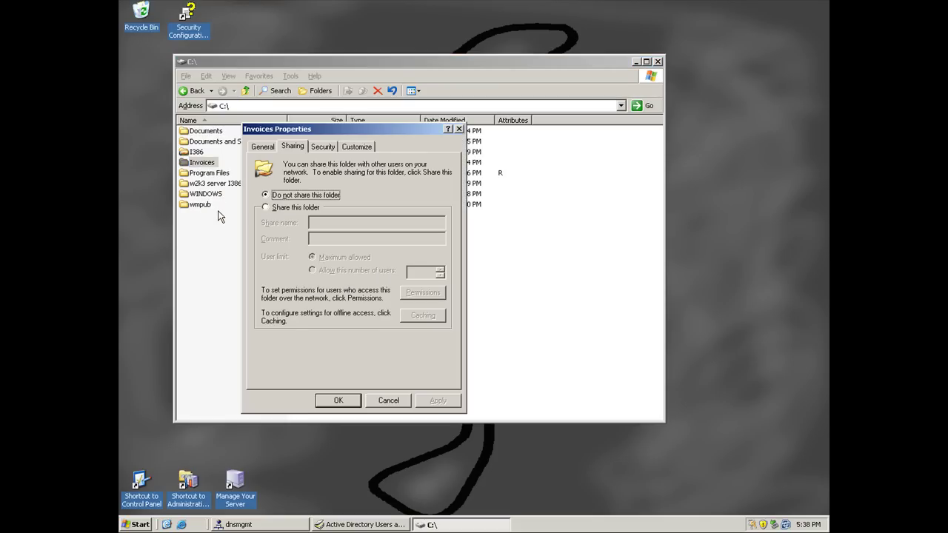
left_click(288, 208)
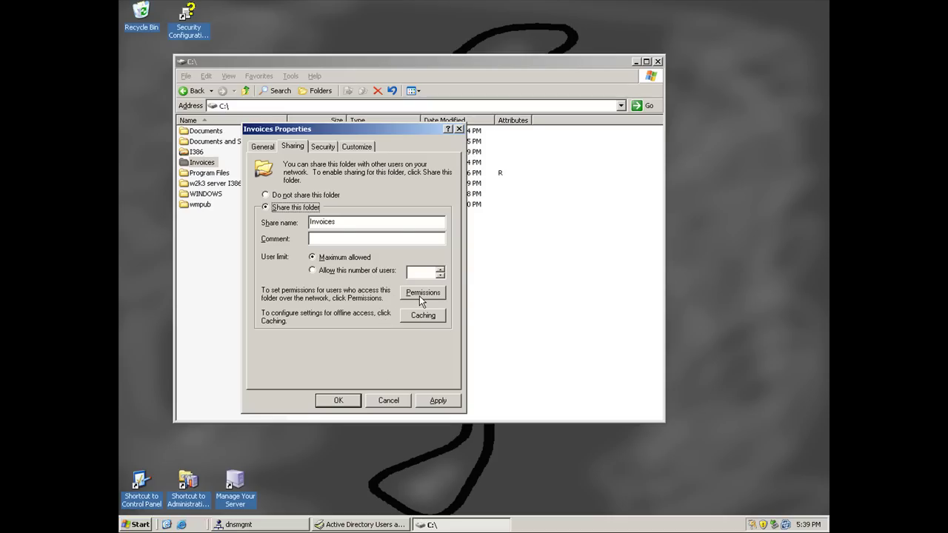
left_click(439, 400)
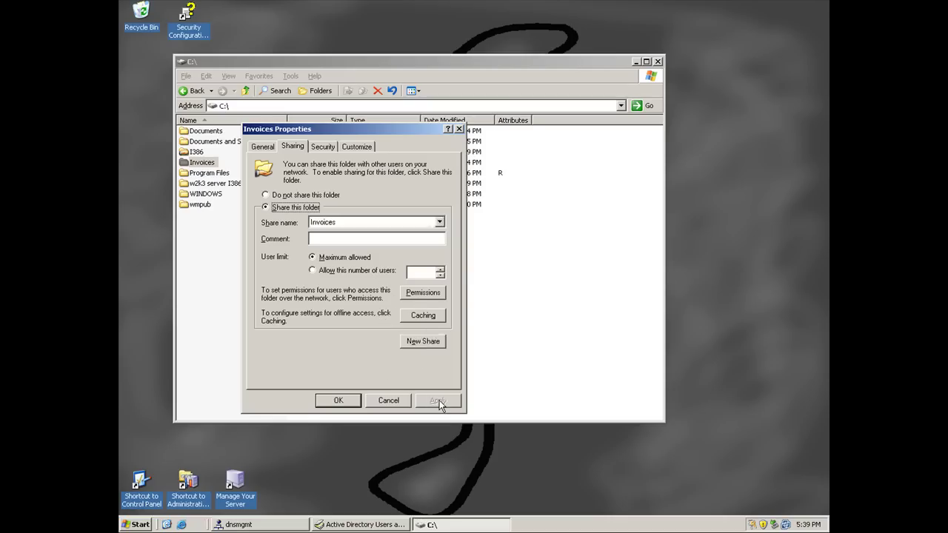
left_click(345, 400)
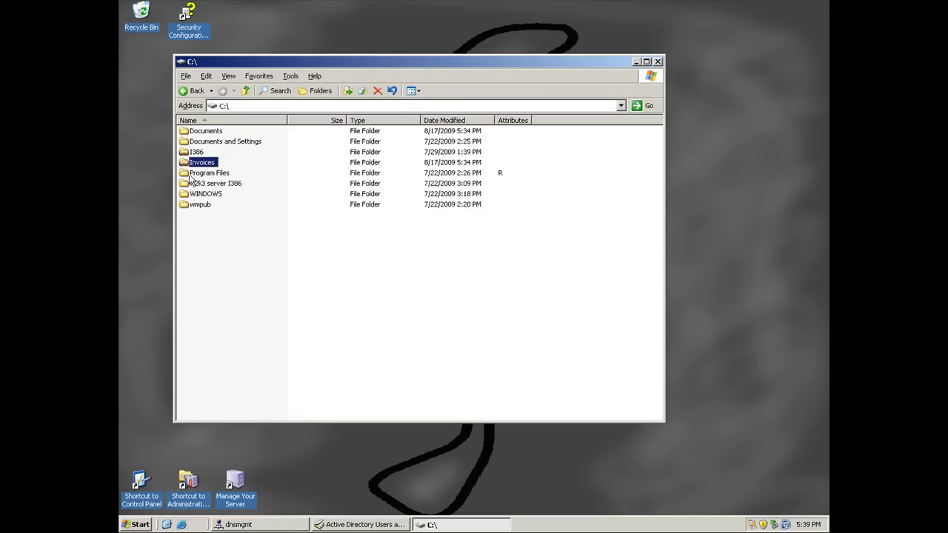
Step: Share the C:\Documents folder on the network under the name Documents
right_click(196, 134)
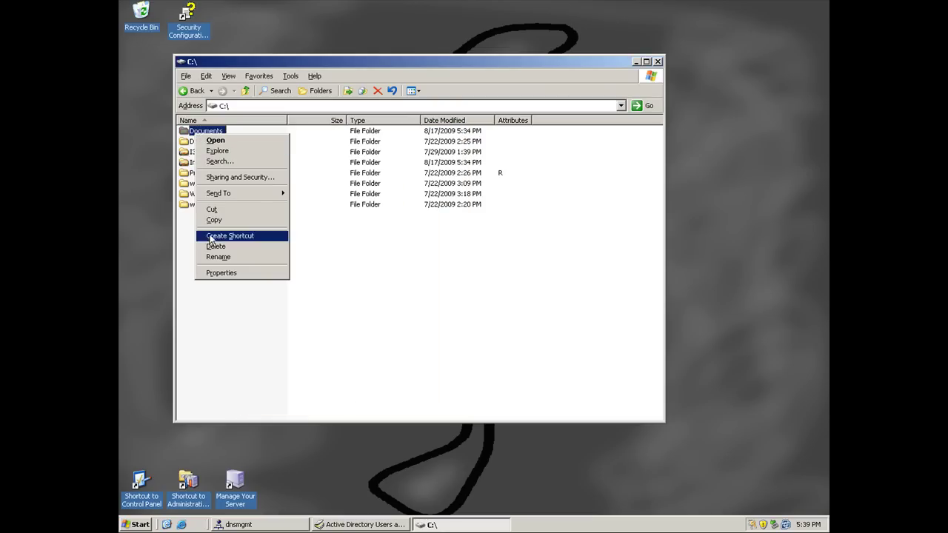
left_click(226, 178)
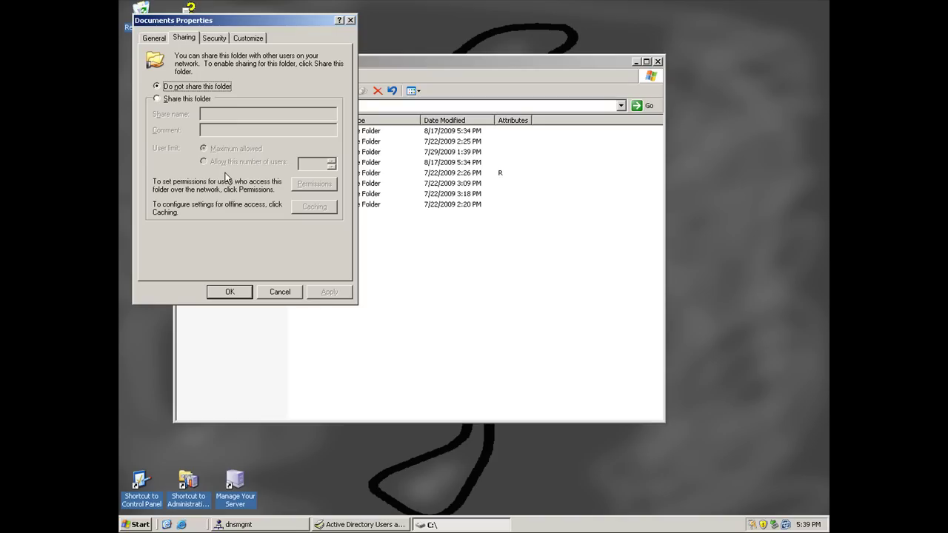
left_click(190, 100)
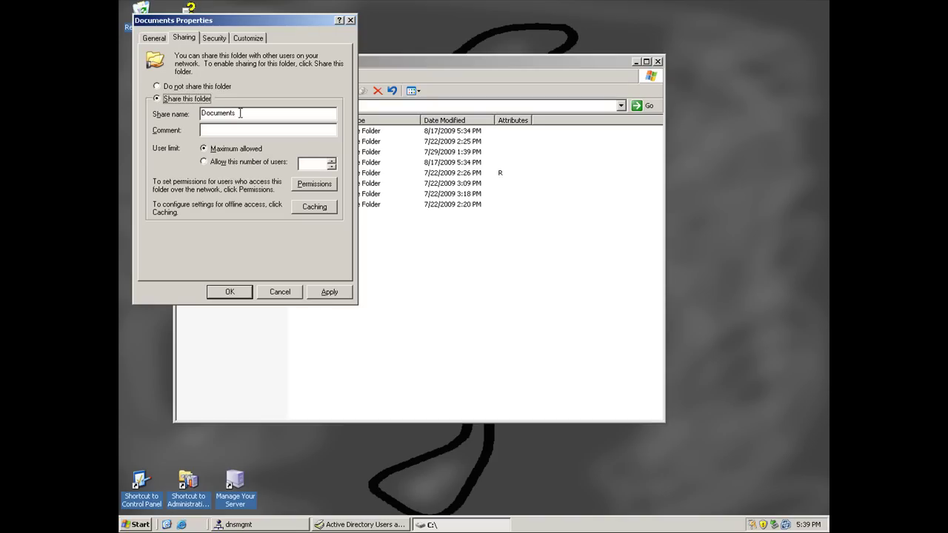
left_click(326, 294)
left_click(236, 293)
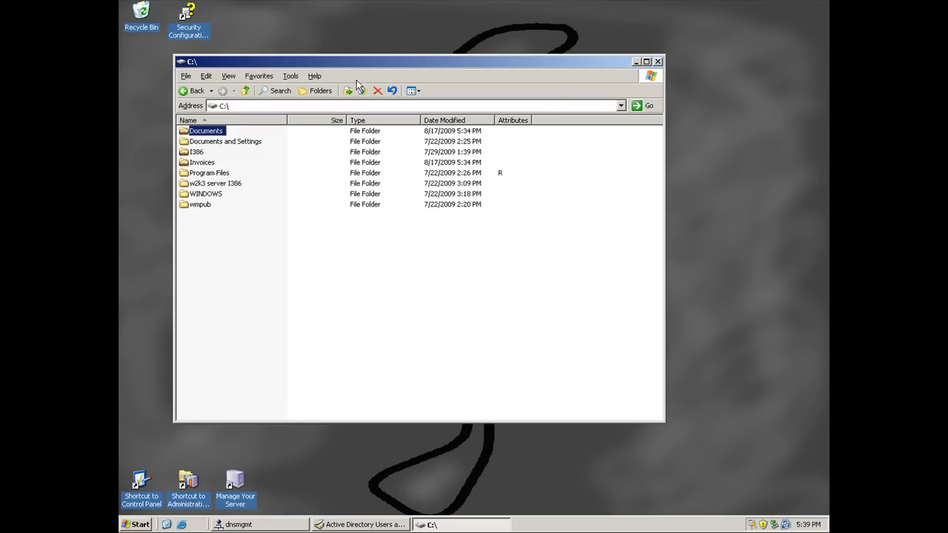
Step: From the XP client, browse Domain70 to the server and open its Invoices share
left_click_drag(348, 65, 506, 21)
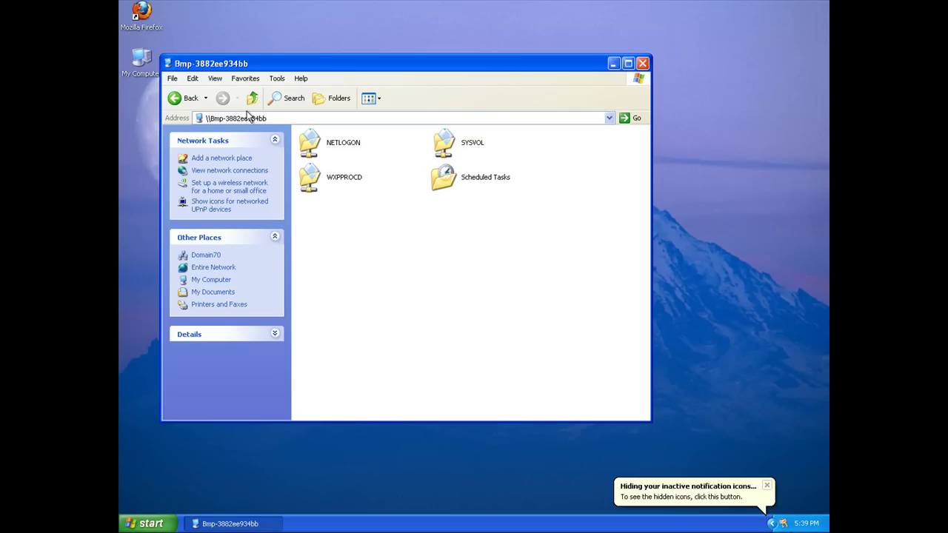
left_click(181, 97)
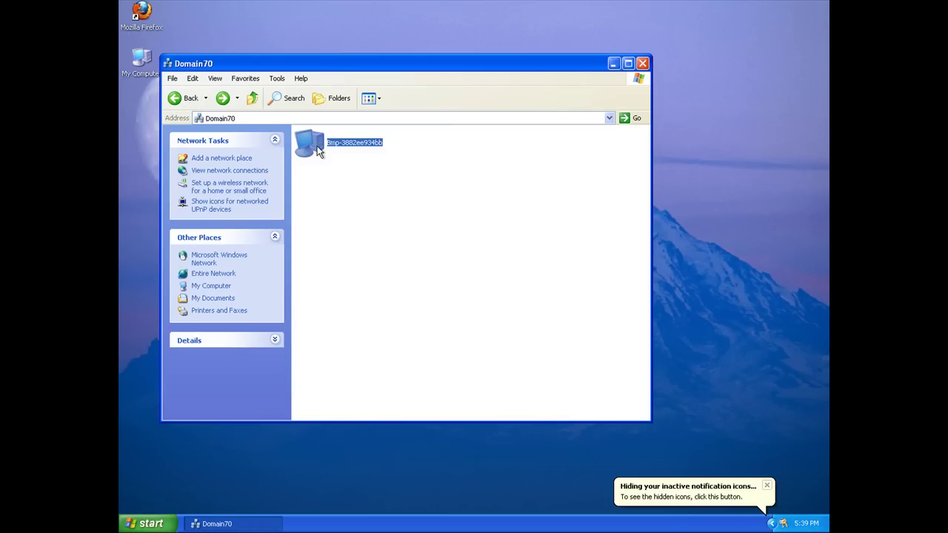
double_click(320, 144)
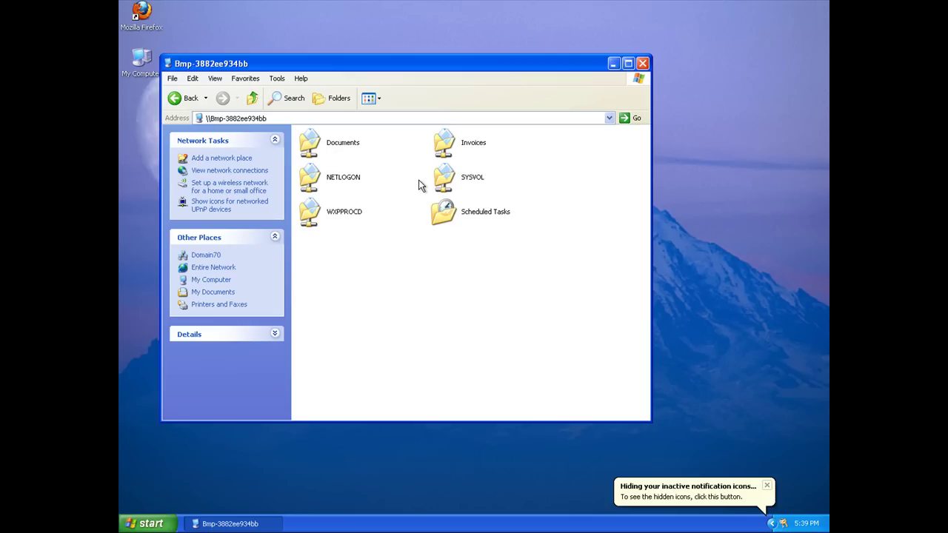
double_click(449, 144)
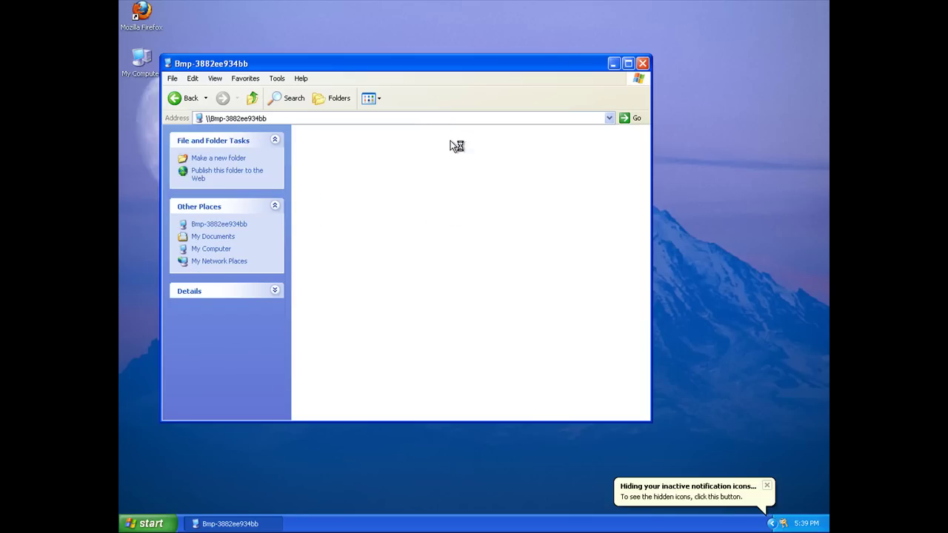
left_click(184, 106)
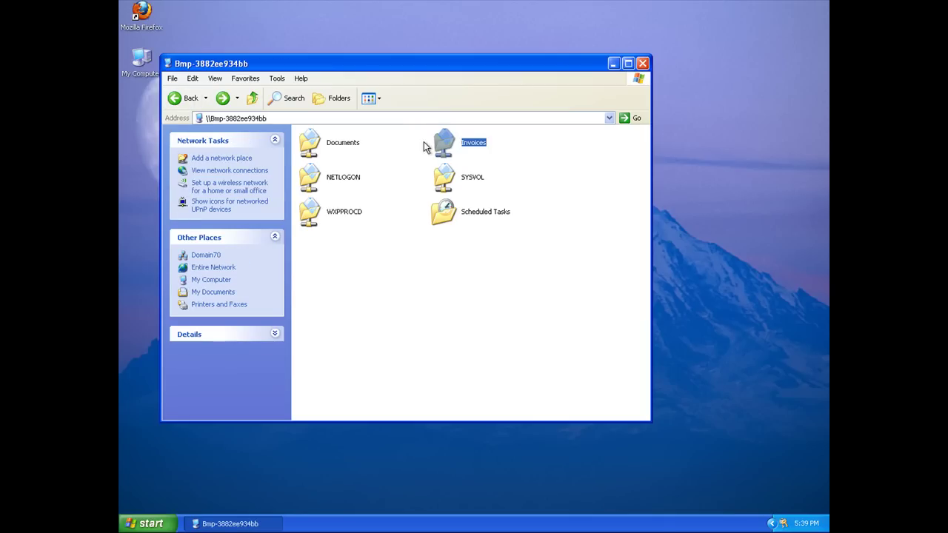
double_click(447, 145)
Step: Attempt a new text document in the Invoices share and dismiss the access denied error
right_click(438, 153)
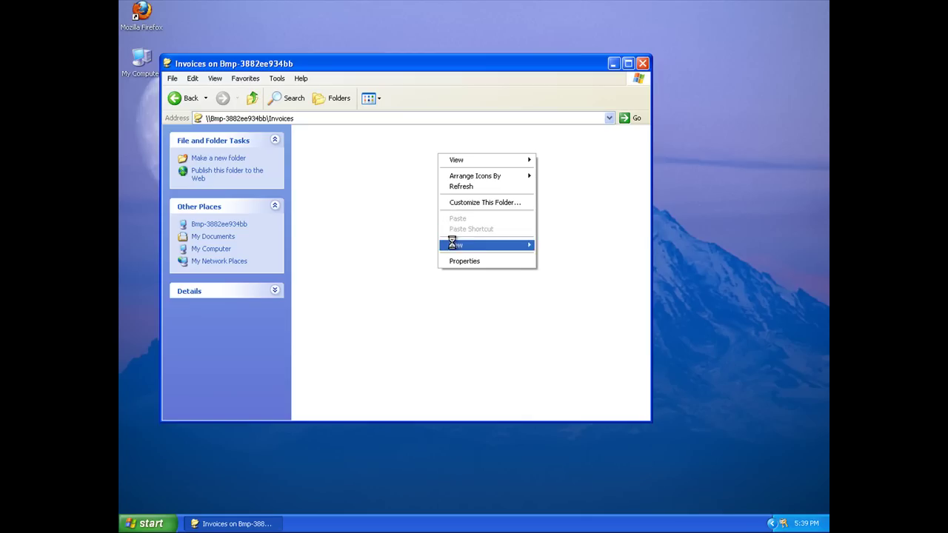
mouse_move(531, 244)
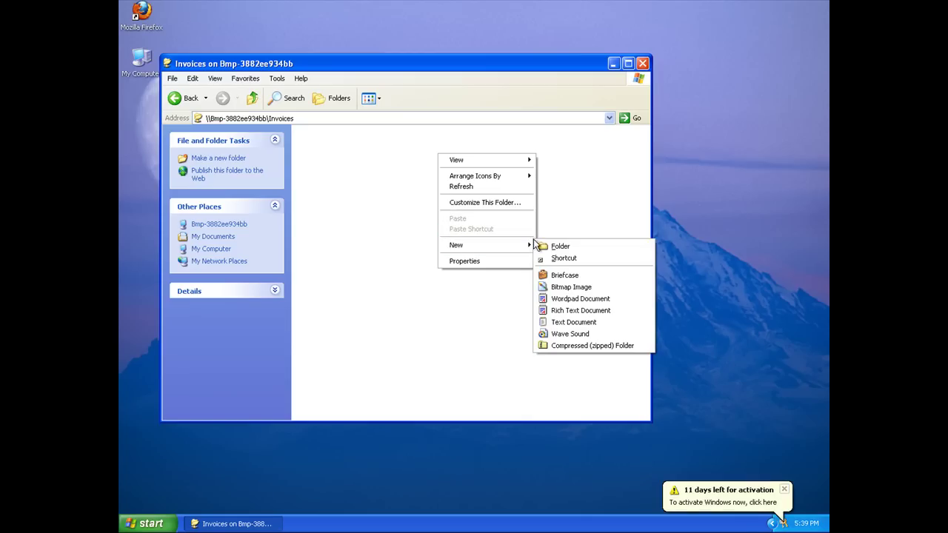
left_click(559, 323)
left_click(486, 300)
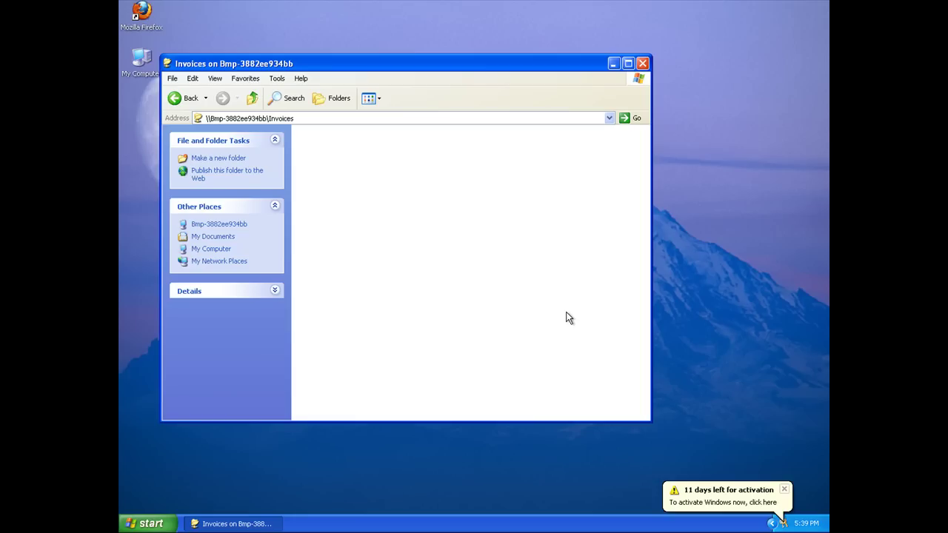
left_click(783, 490)
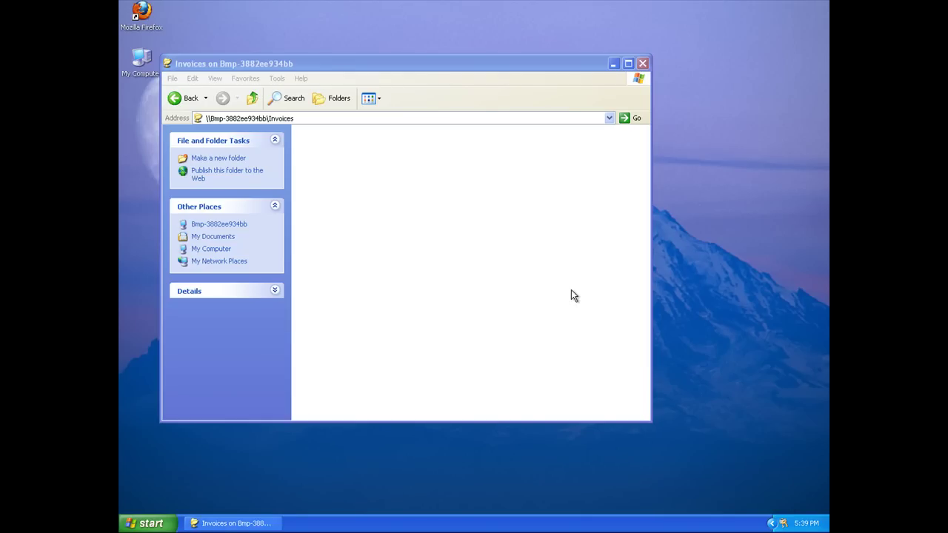
Step: Return to the server's share list and select the Documents, Invoices, NETLOGON, SYSVOL and WXPPROCD shares
left_click(183, 98)
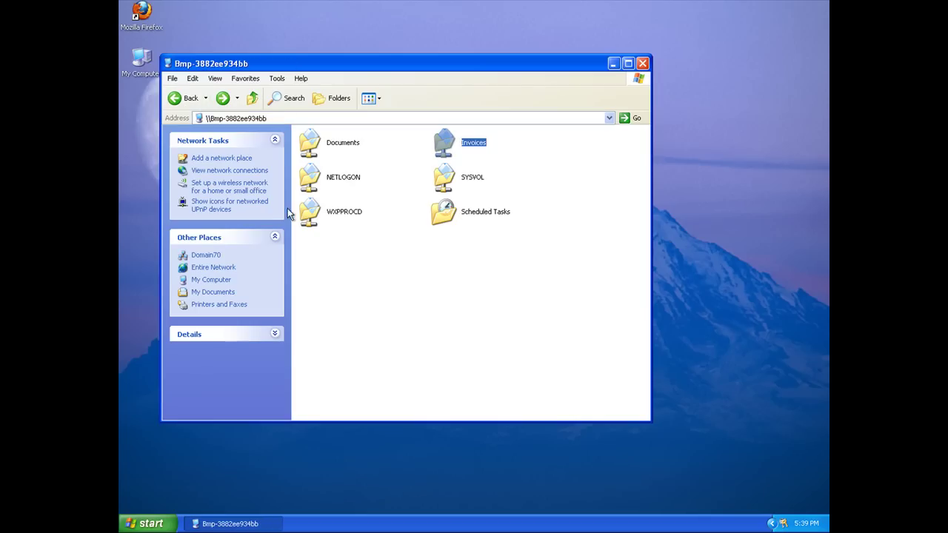
left_click(315, 146)
key("Right")
left_click_drag(567, 250, 299, 171)
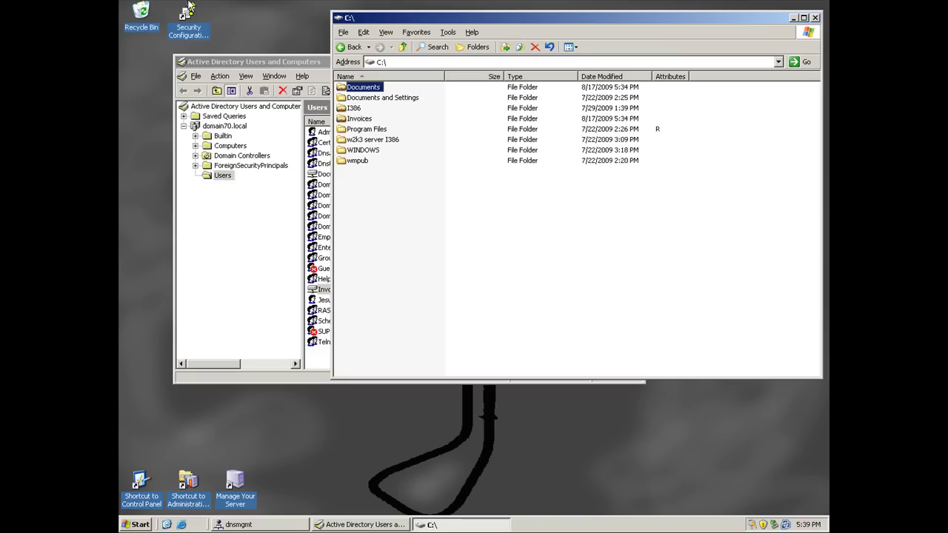
Step: Create a new WordPad document named 'IT WOrked!' in the server's C:\Documents folder
left_click(489, 263)
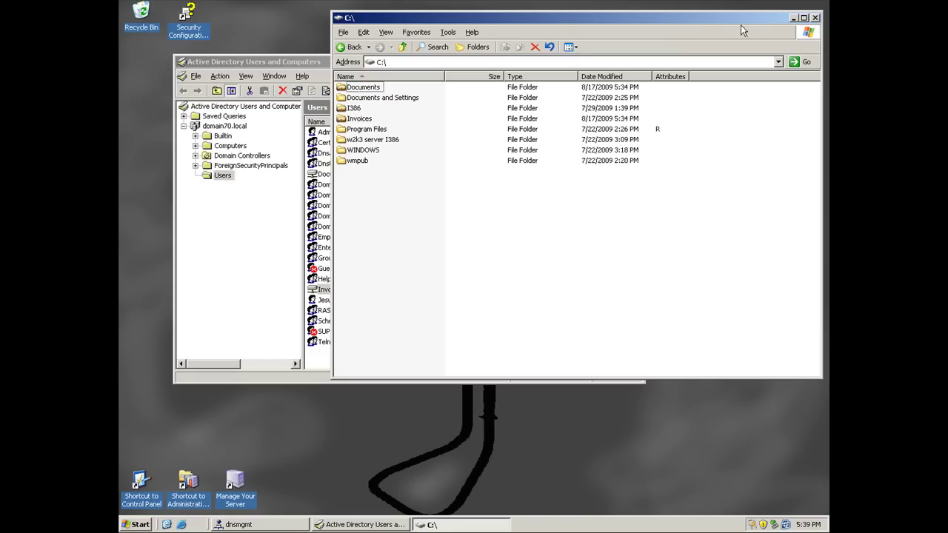
double_click(349, 87)
right_click(344, 153)
mouse_move(404, 255)
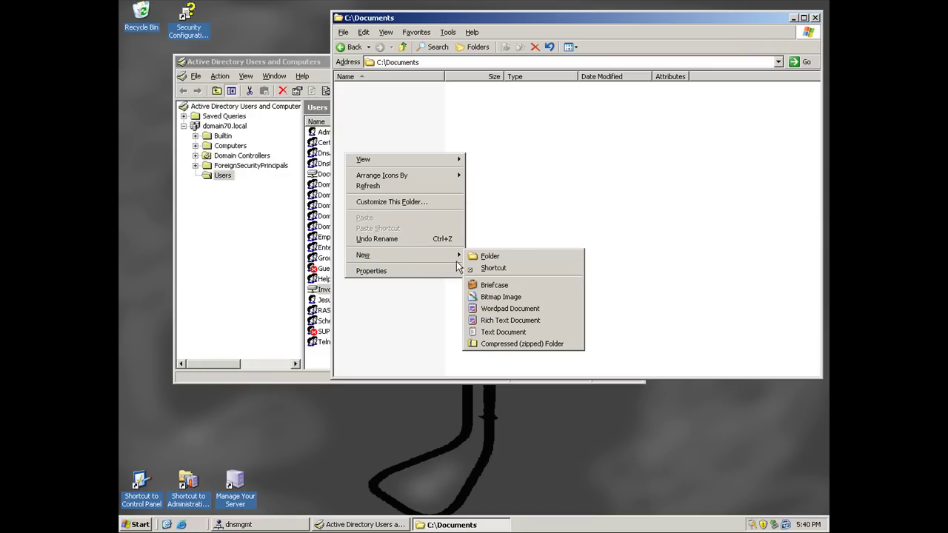
left_click(508, 309)
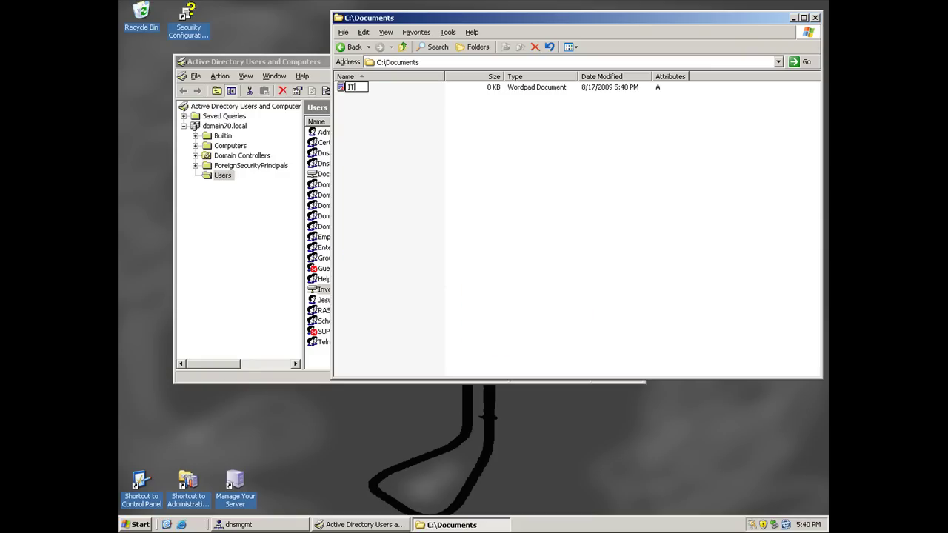
type("WOrked!")
key("Return")
key("Return")
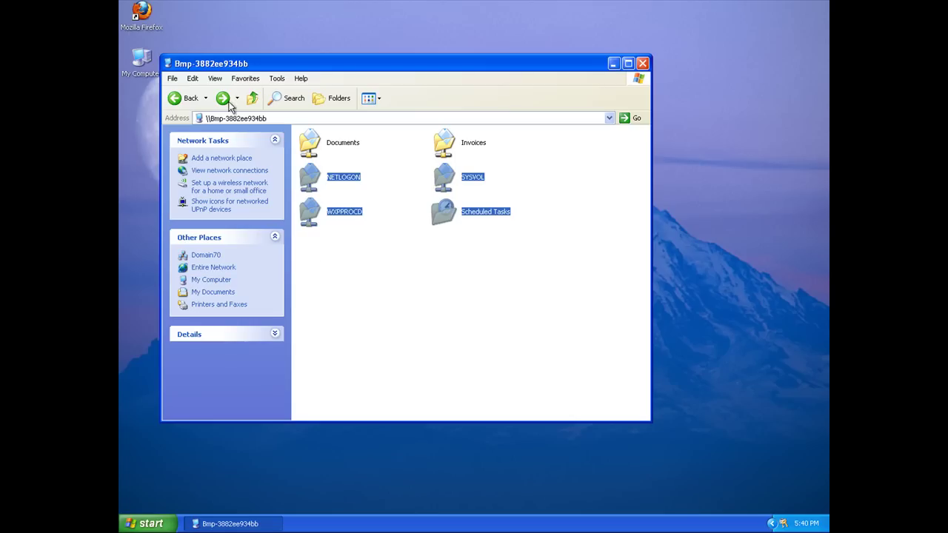
Step: Check the Invoices share, then open the Documents share to find the 'IT WOrked!' file
left_click(319, 252)
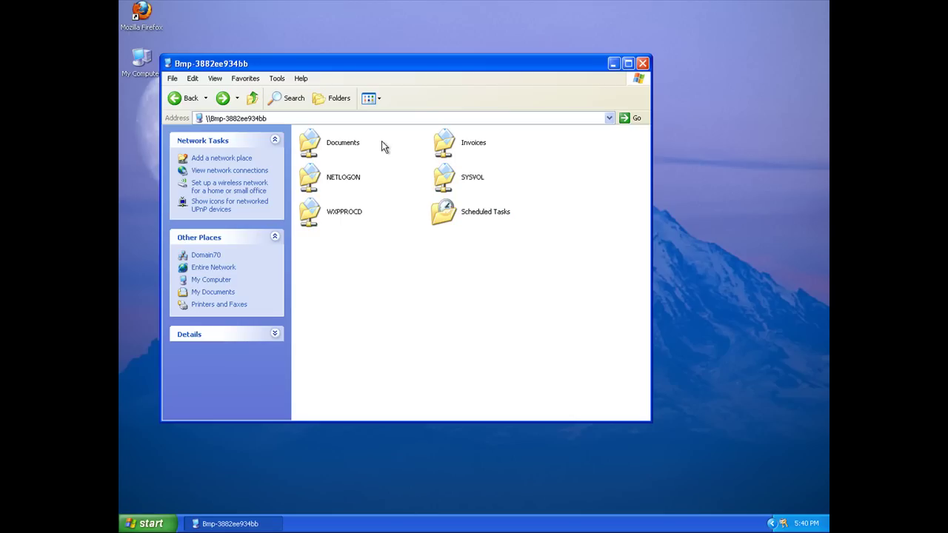
double_click(442, 143)
left_click(186, 98)
double_click(311, 142)
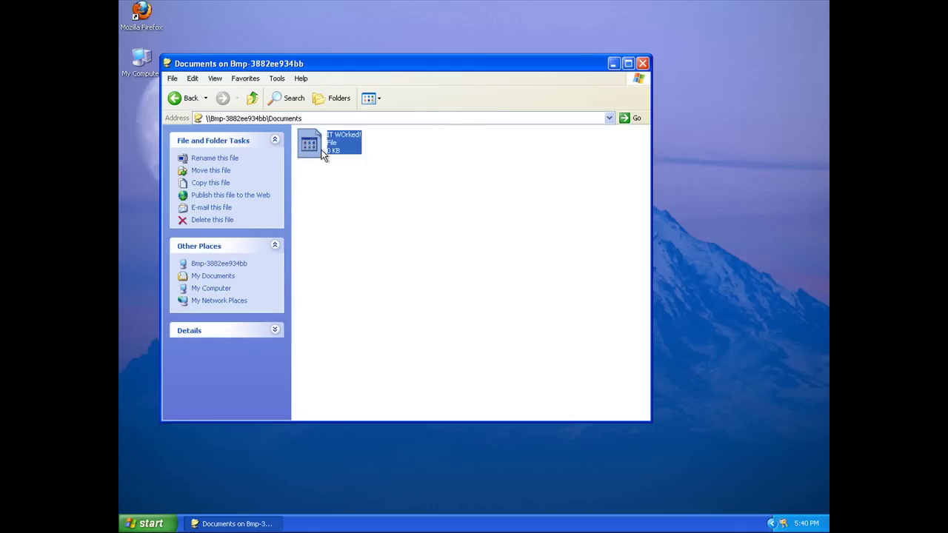